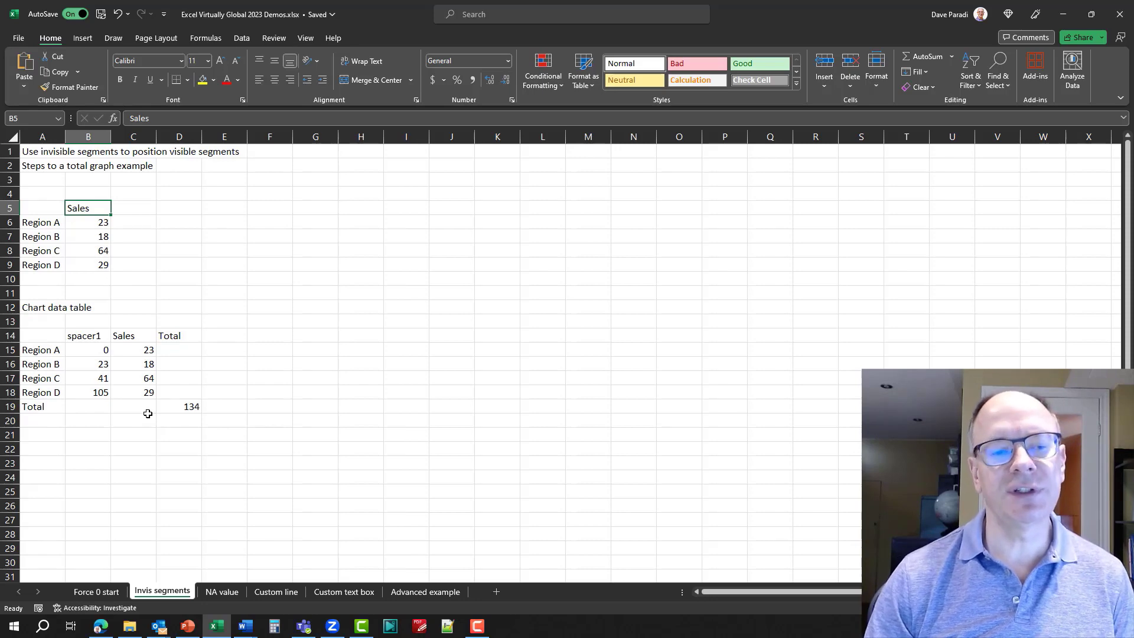
Examine the chart data table's spacer1, Sales and Total columns, including the formulas in B16 and D19.
click(89, 336)
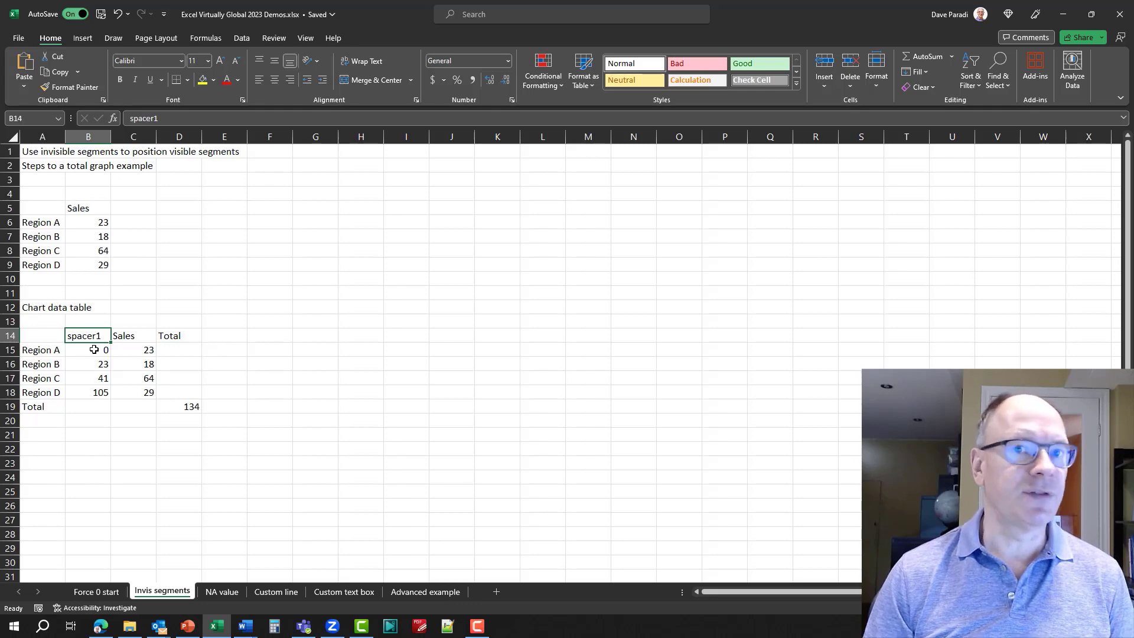
click(143, 338)
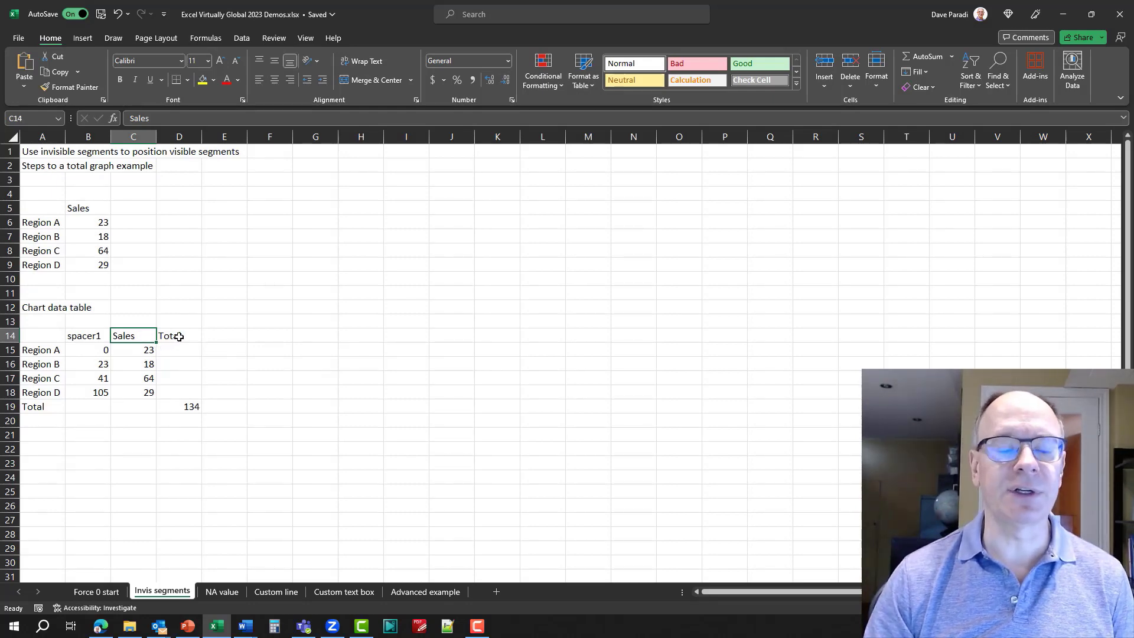
click(87, 336)
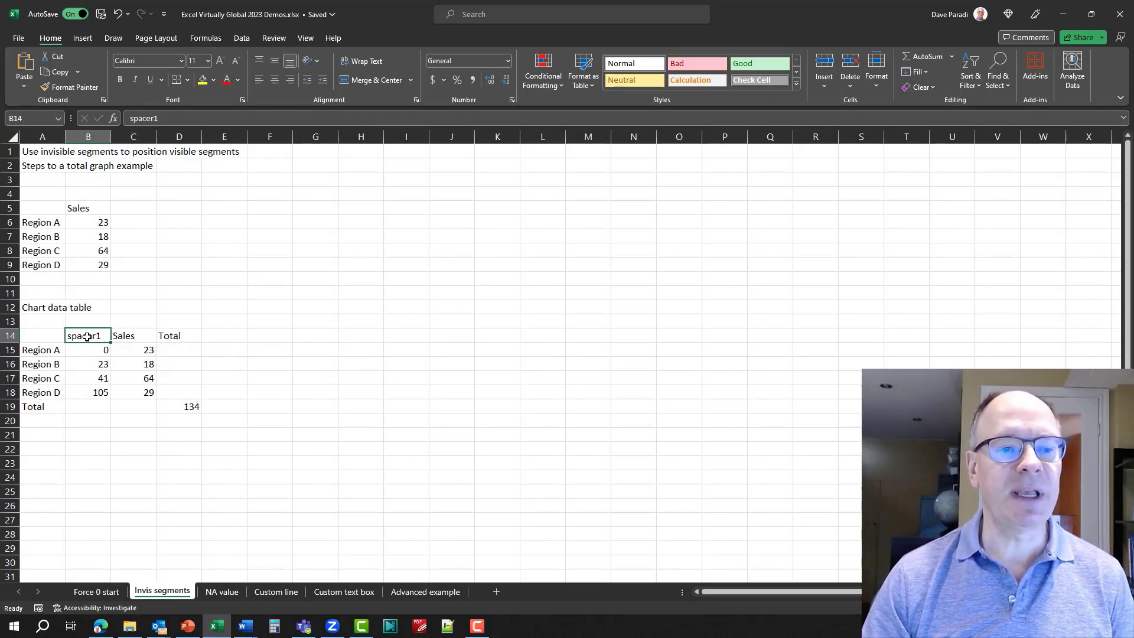
click(140, 337)
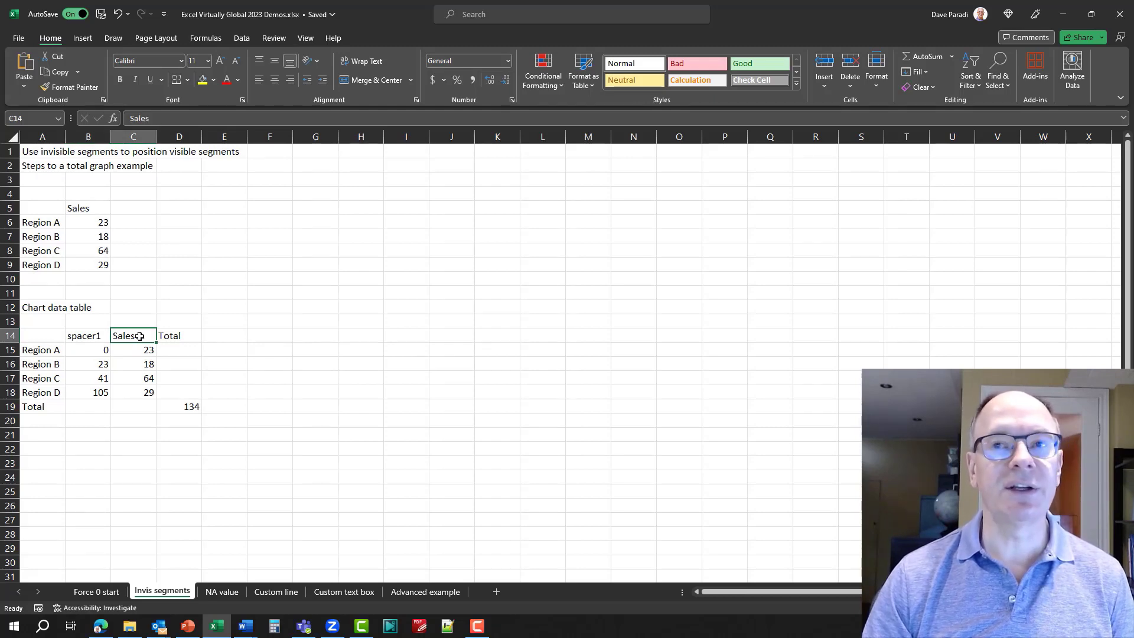
click(190, 338)
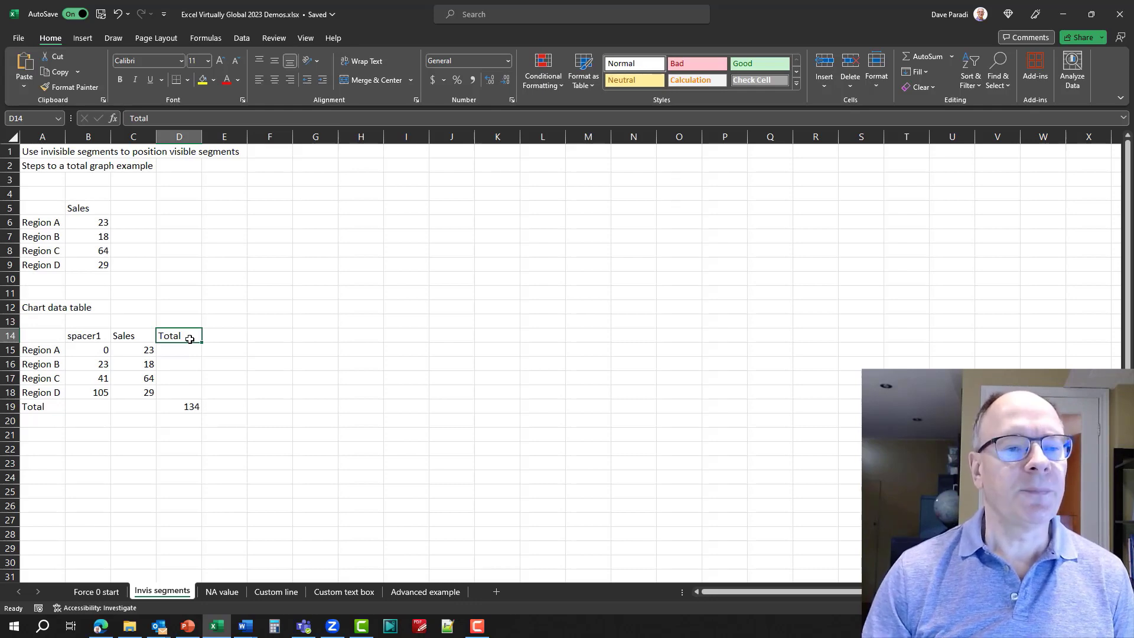
click(88, 351)
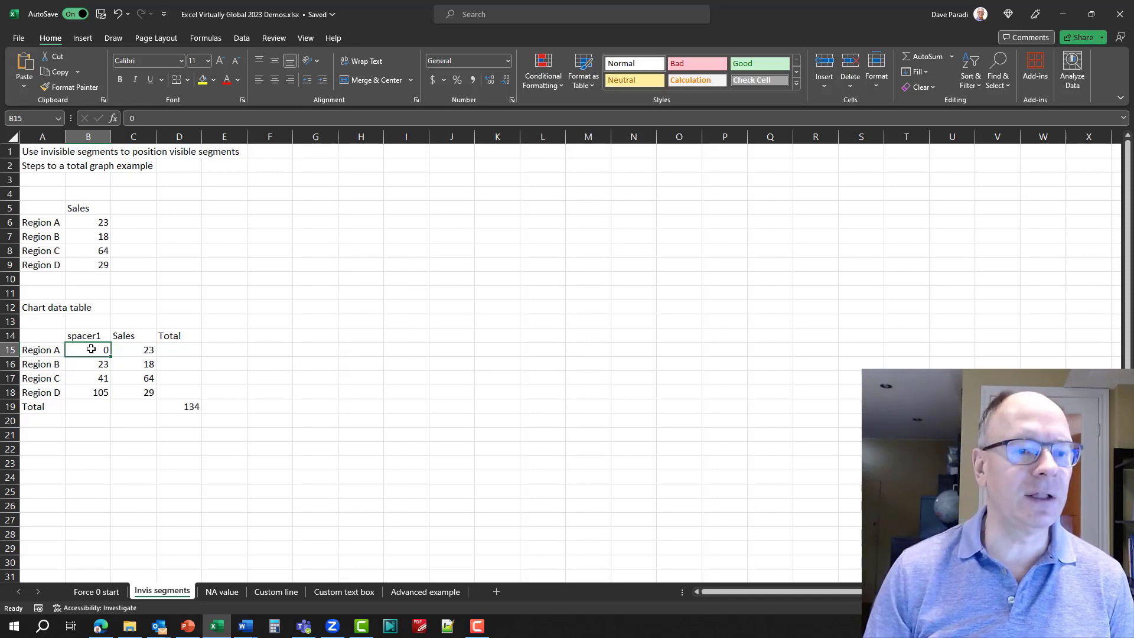
click(100, 365)
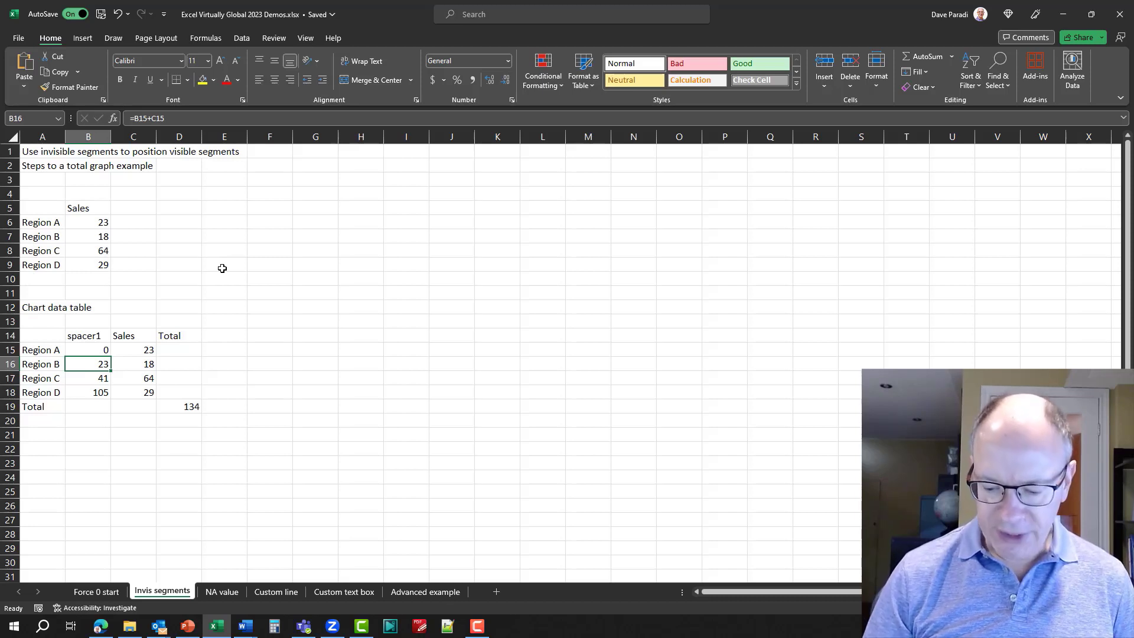
key(super+plus)
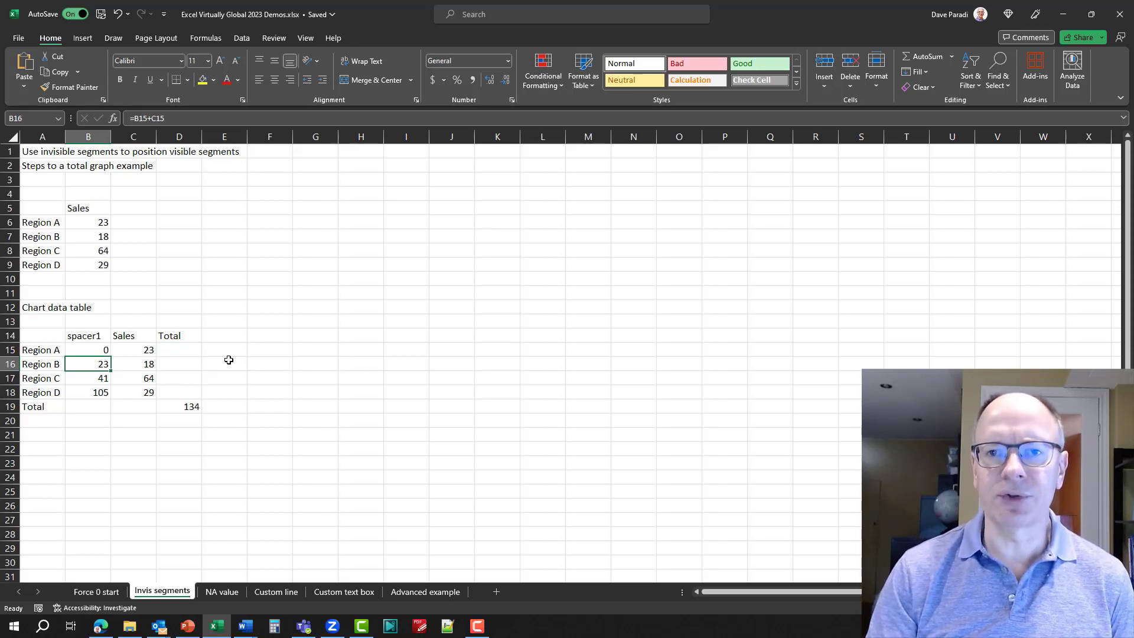
click(171, 406)
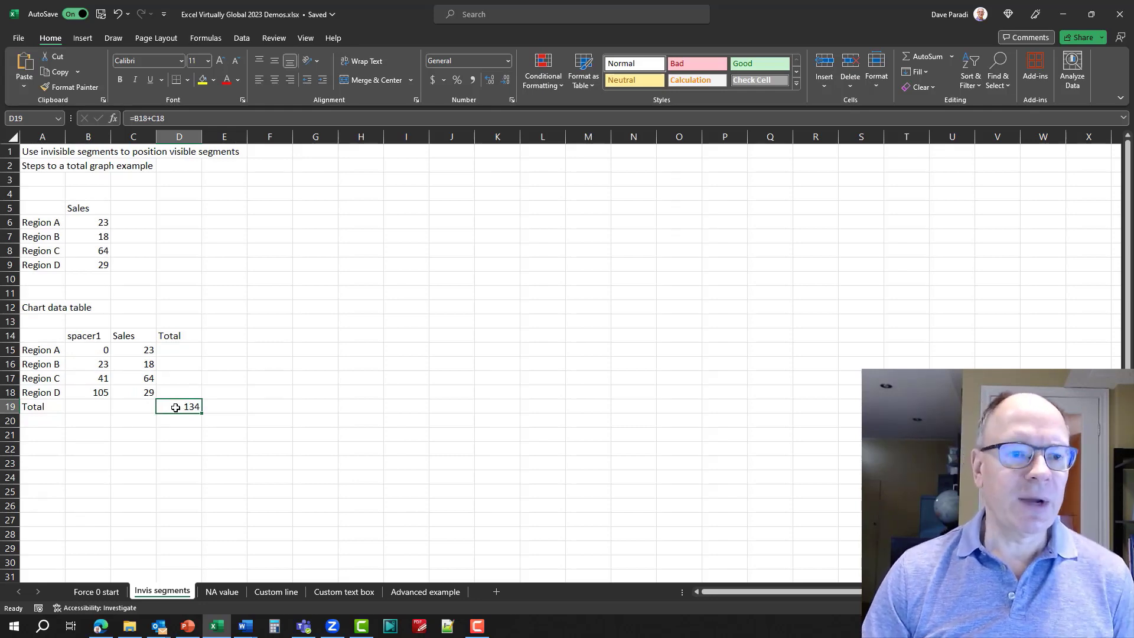
Insert a 2-D stacked column chart from A14:D19 and move it up closer to the data tables.
drag(46, 337, 195, 410)
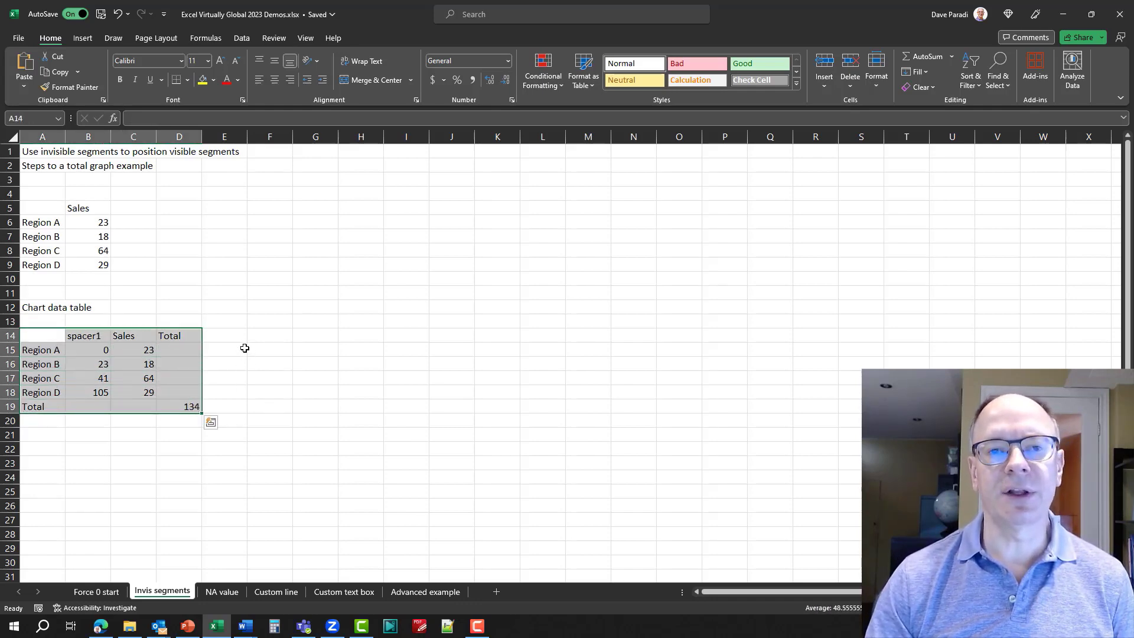
click(83, 37)
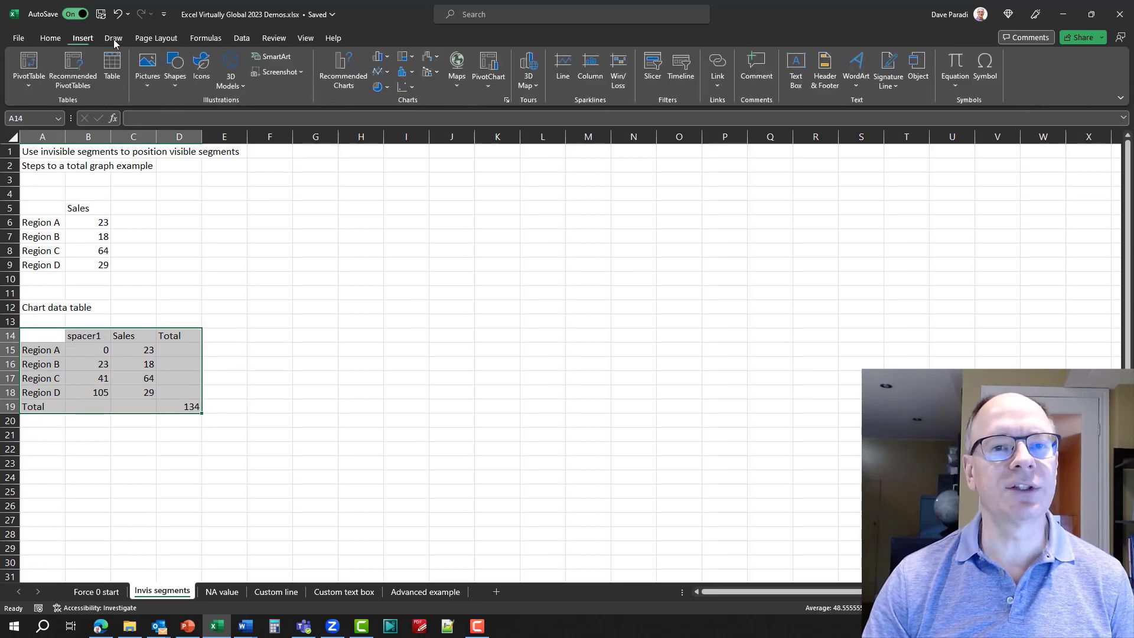
click(381, 59)
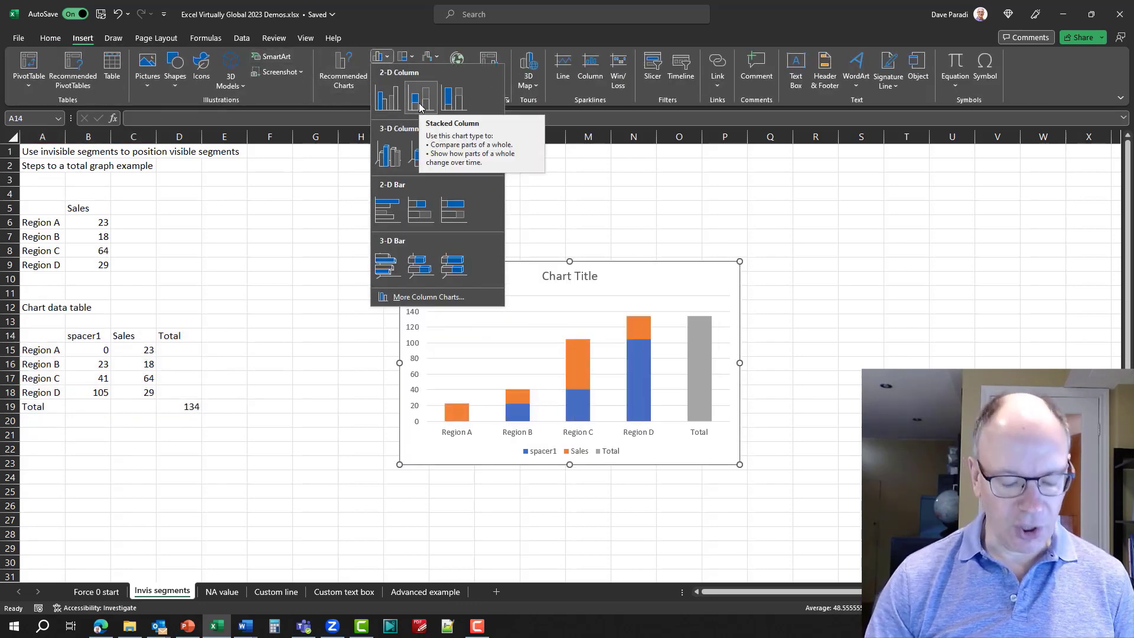
key(super+plus)
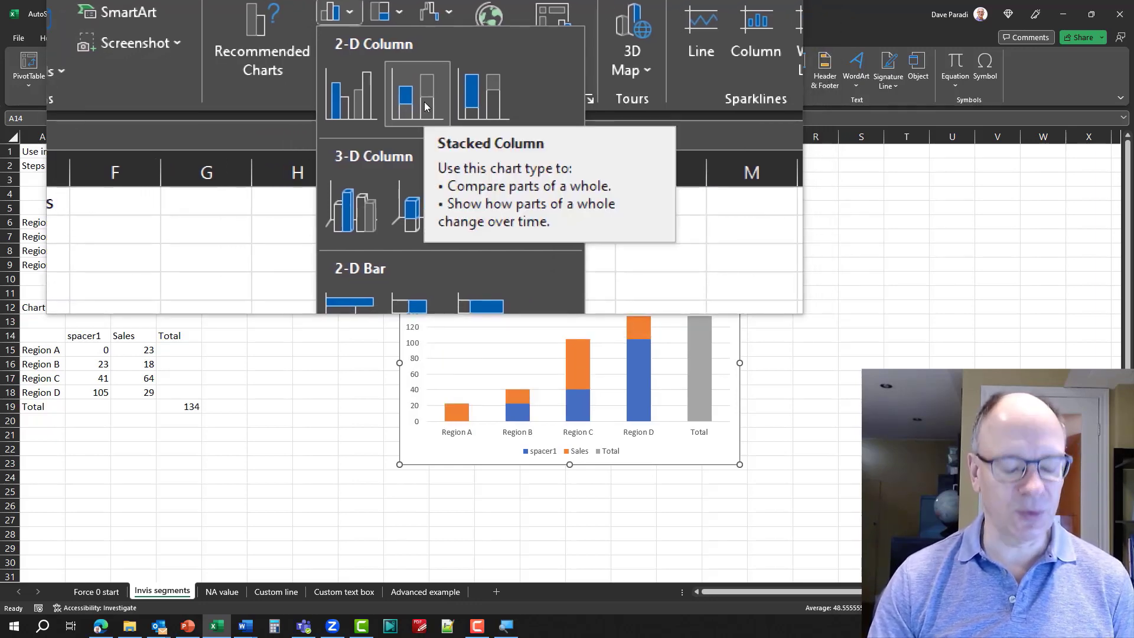
click(425, 102)
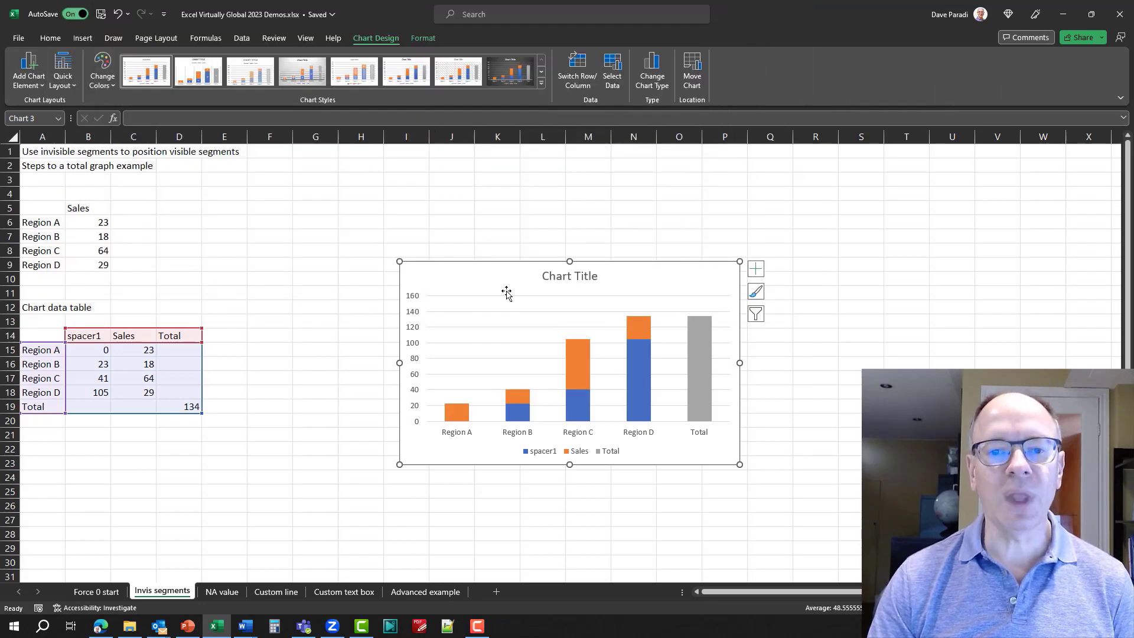
drag(497, 257, 431, 178)
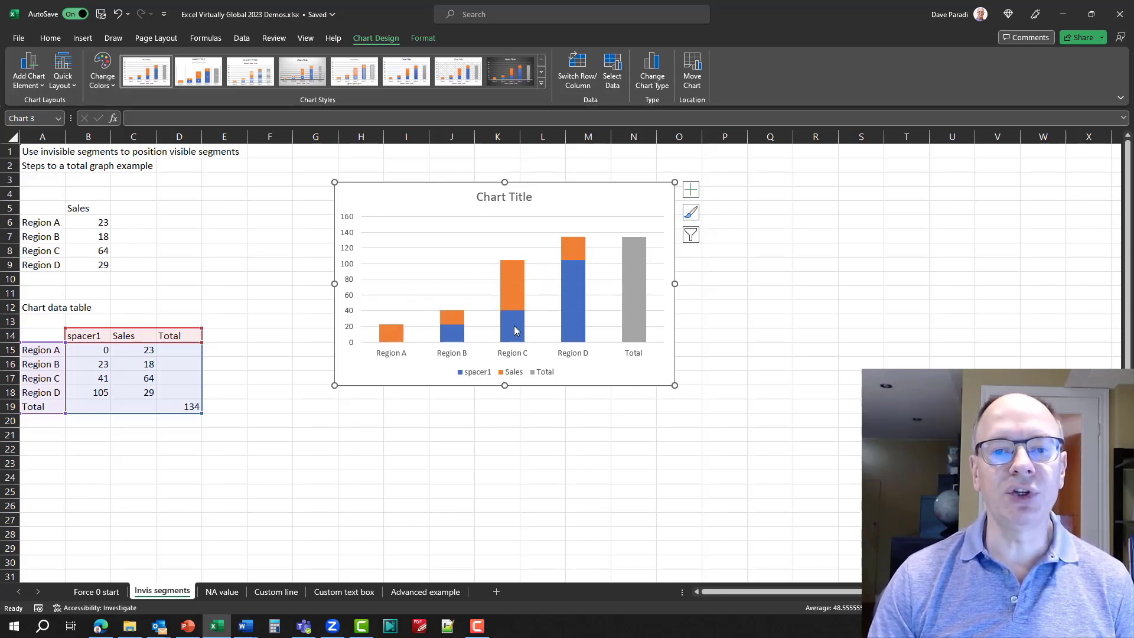
Make the spacer1 series in the stacked column chart invisible by setting its shape fill to No Fill.
mouse_move(514, 329)
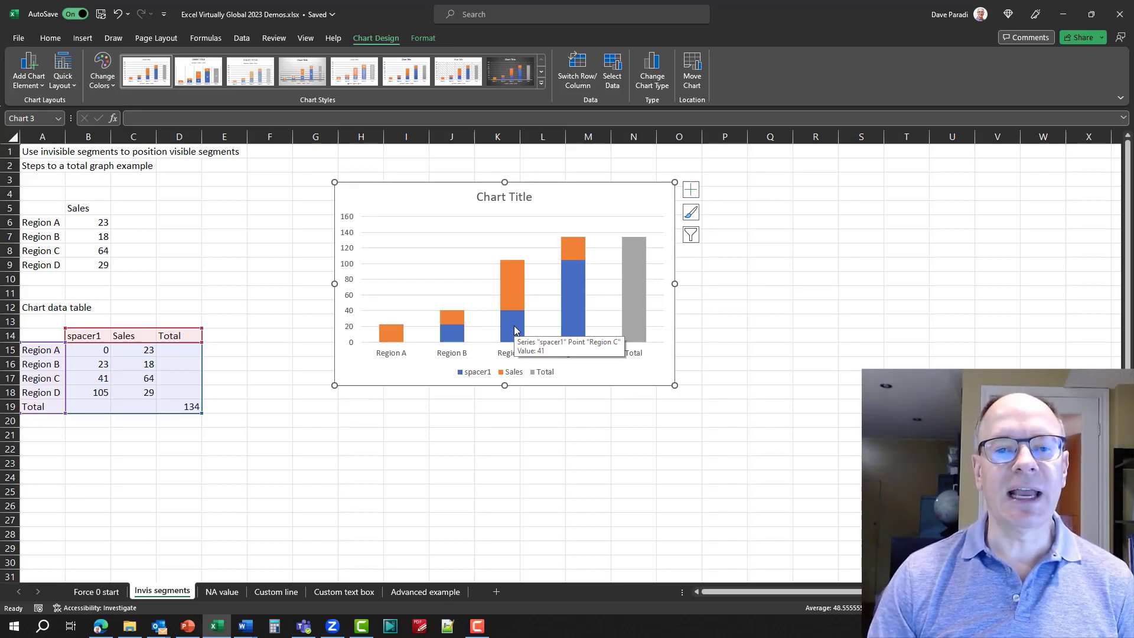
click(514, 329)
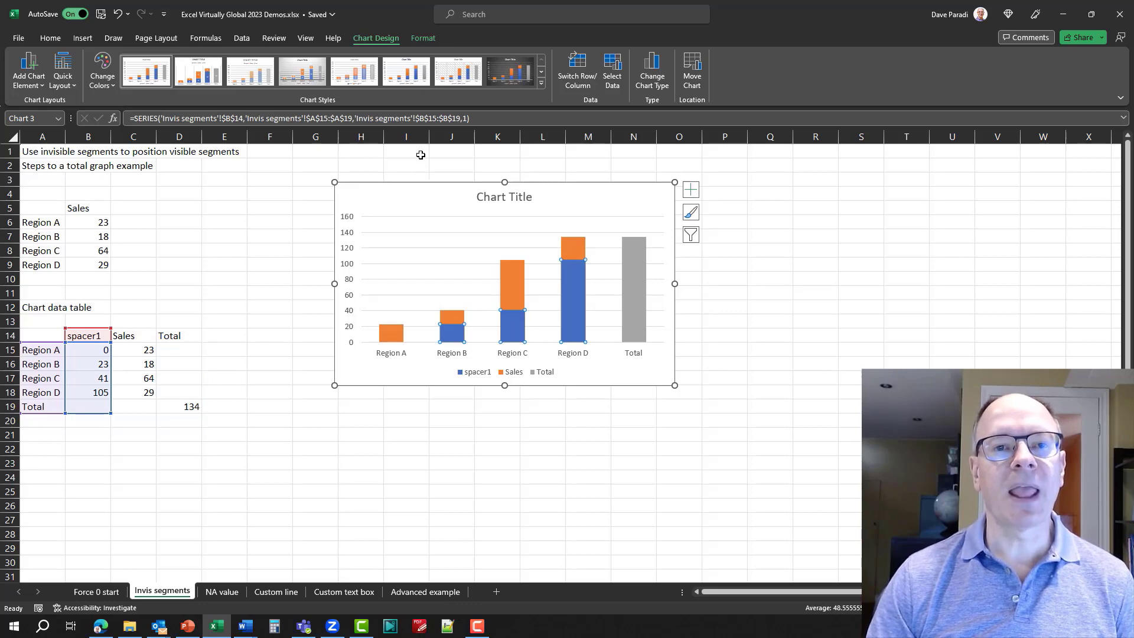
click(424, 39)
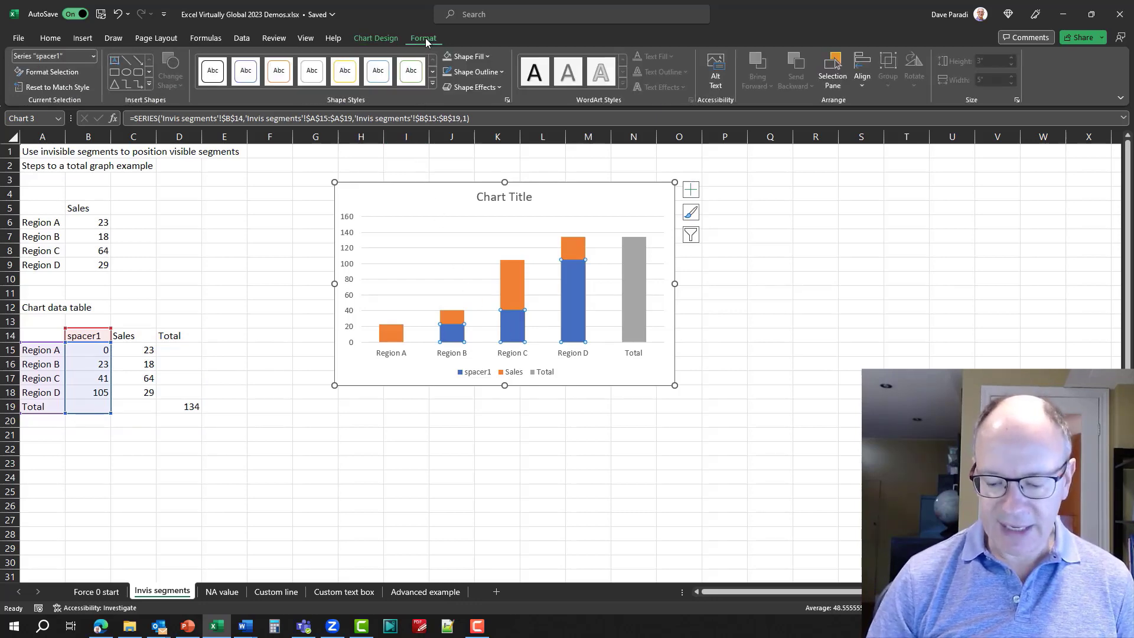
key(super+plus)
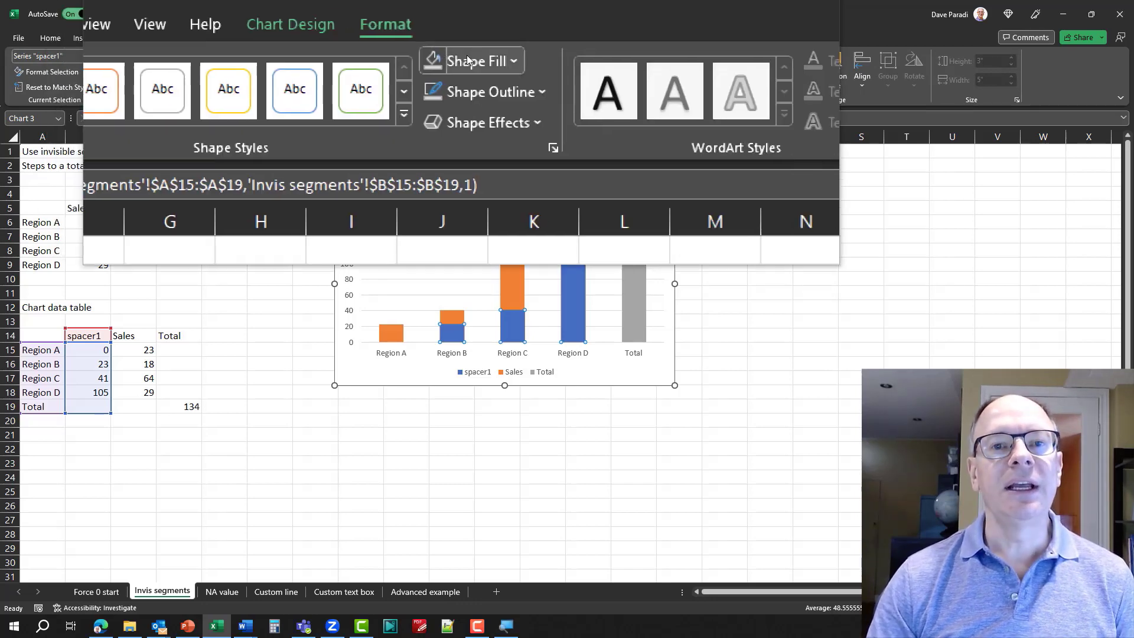
click(471, 60)
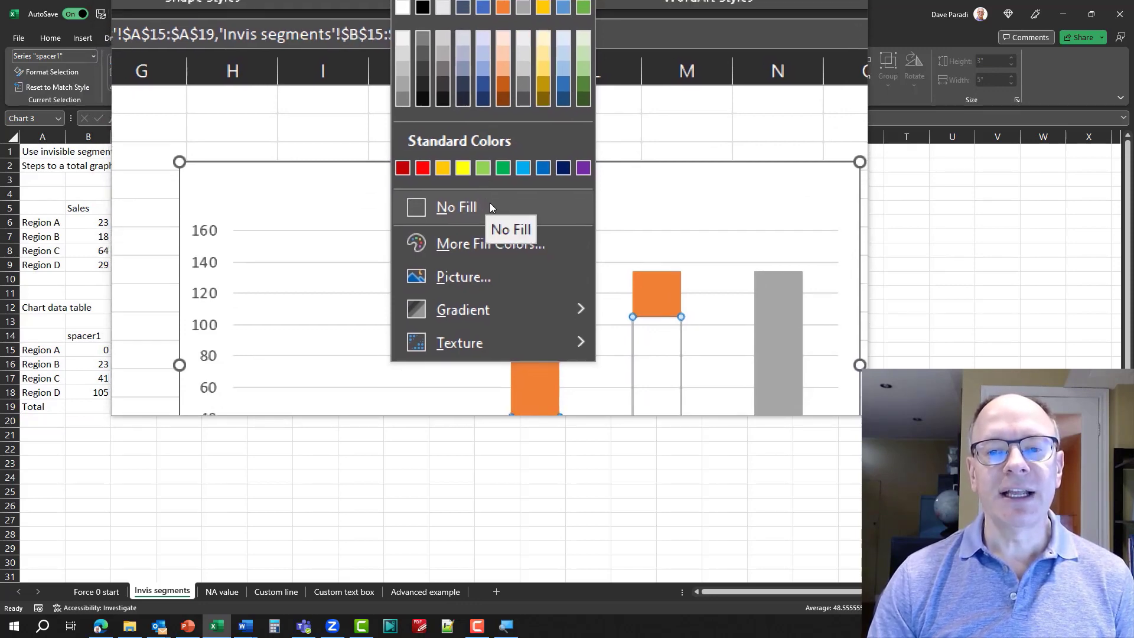
click(491, 205)
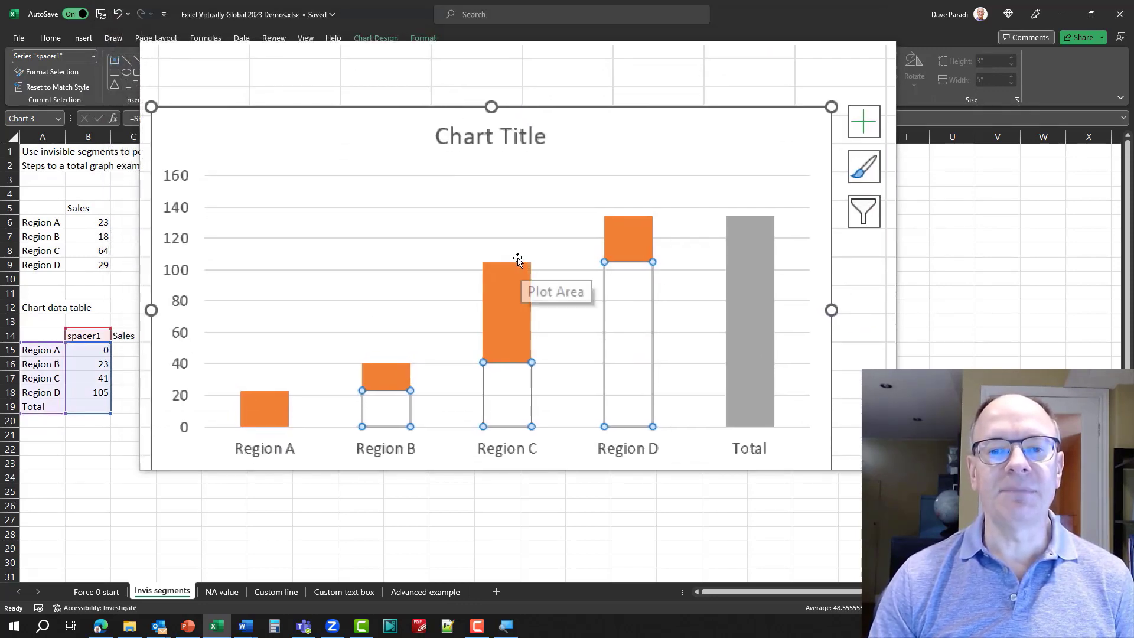
key(super+Escape)
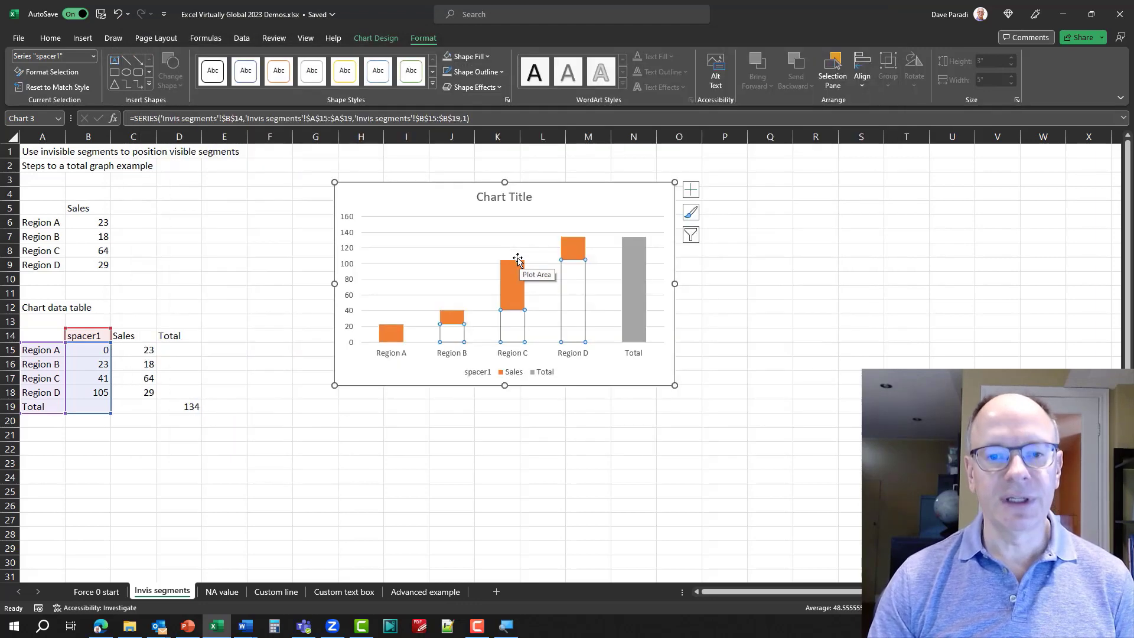
Recolour the chart columns, filling the Sales series with theme green and the Total series with theme blue.
click(576, 252)
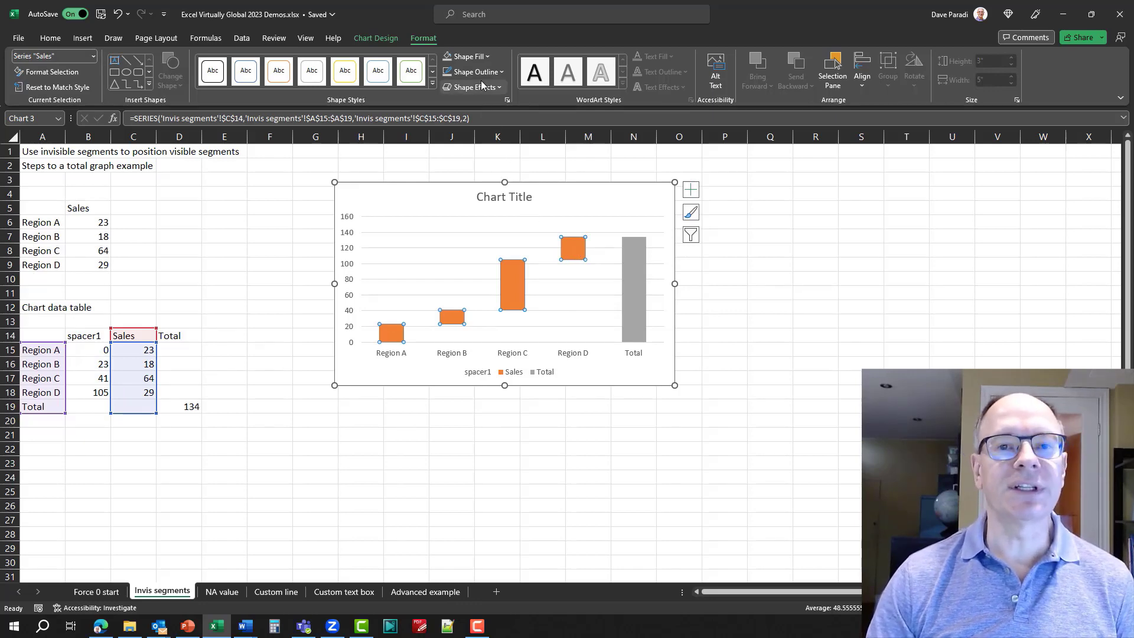
click(476, 54)
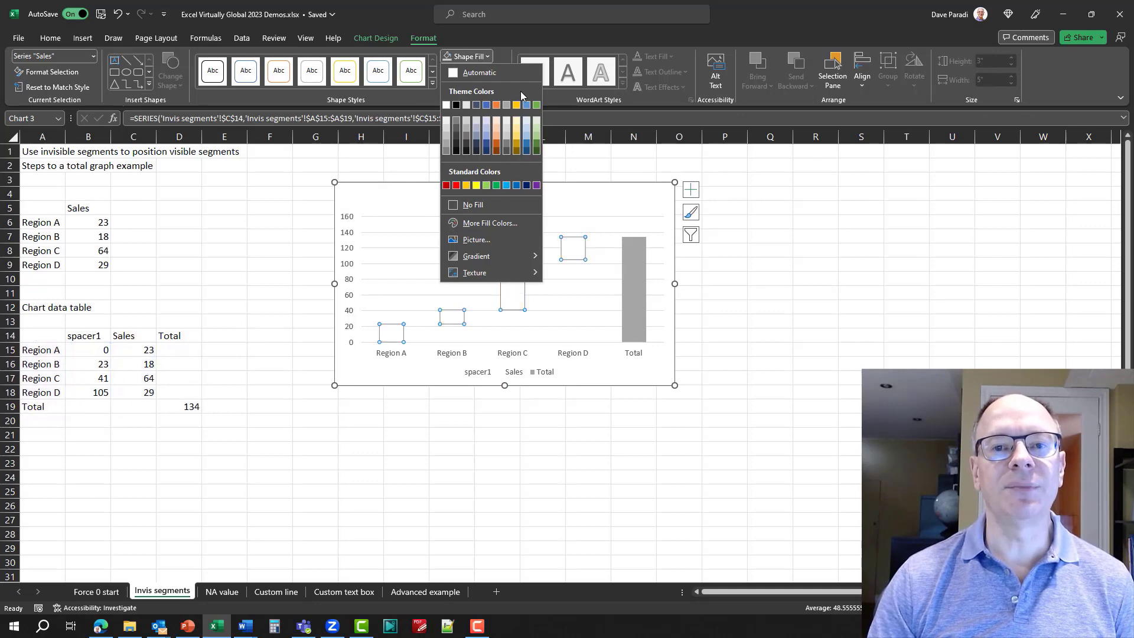
click(536, 105)
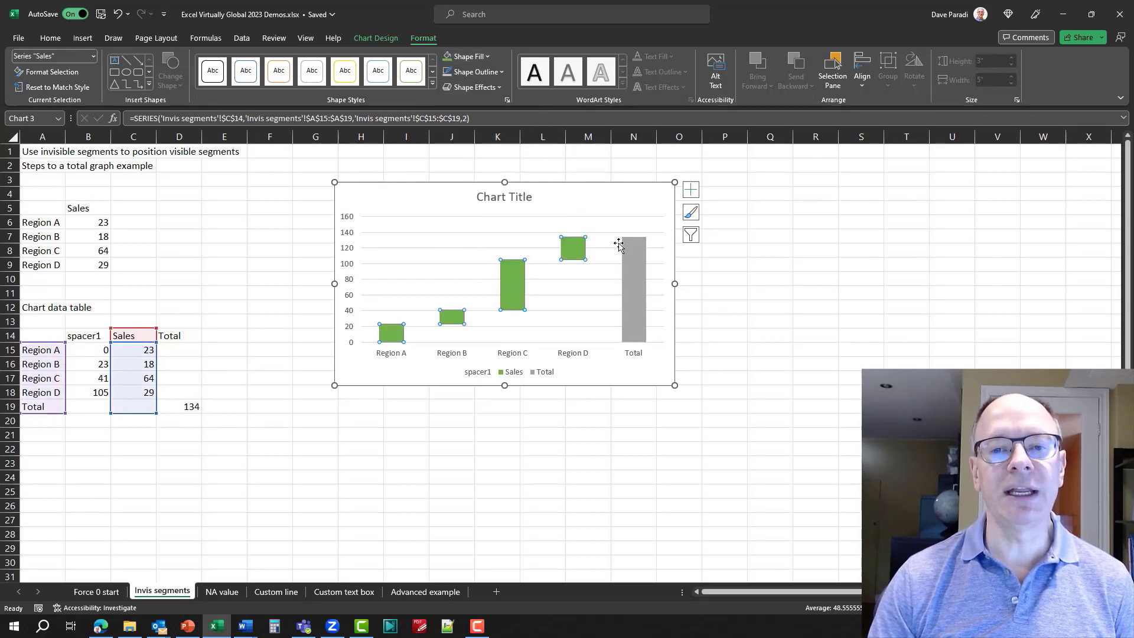
click(636, 254)
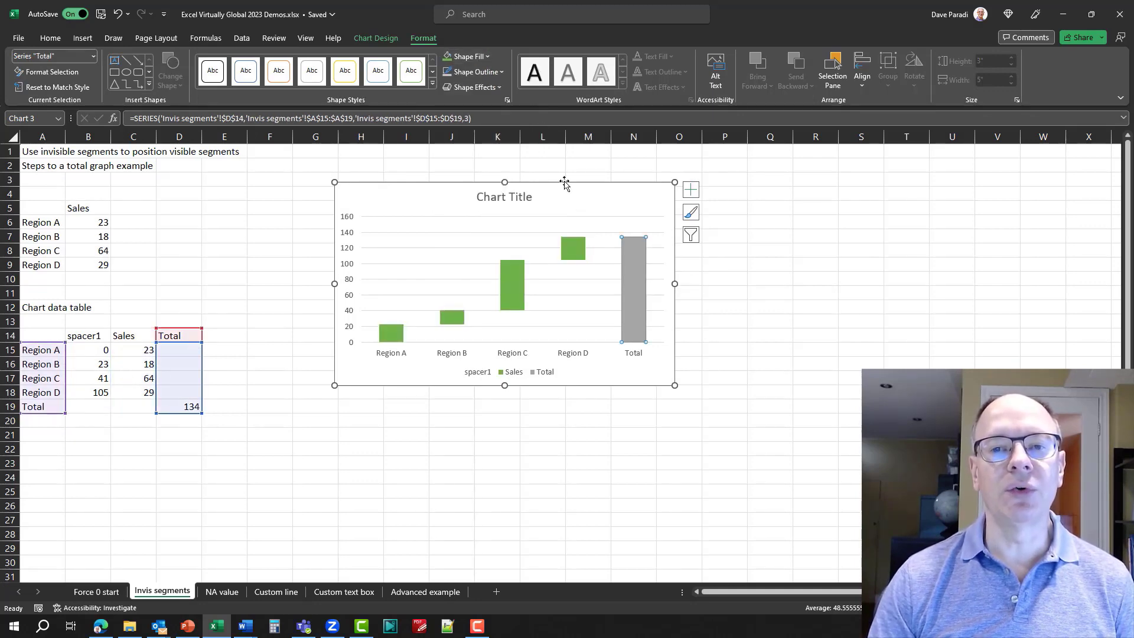
click(467, 57)
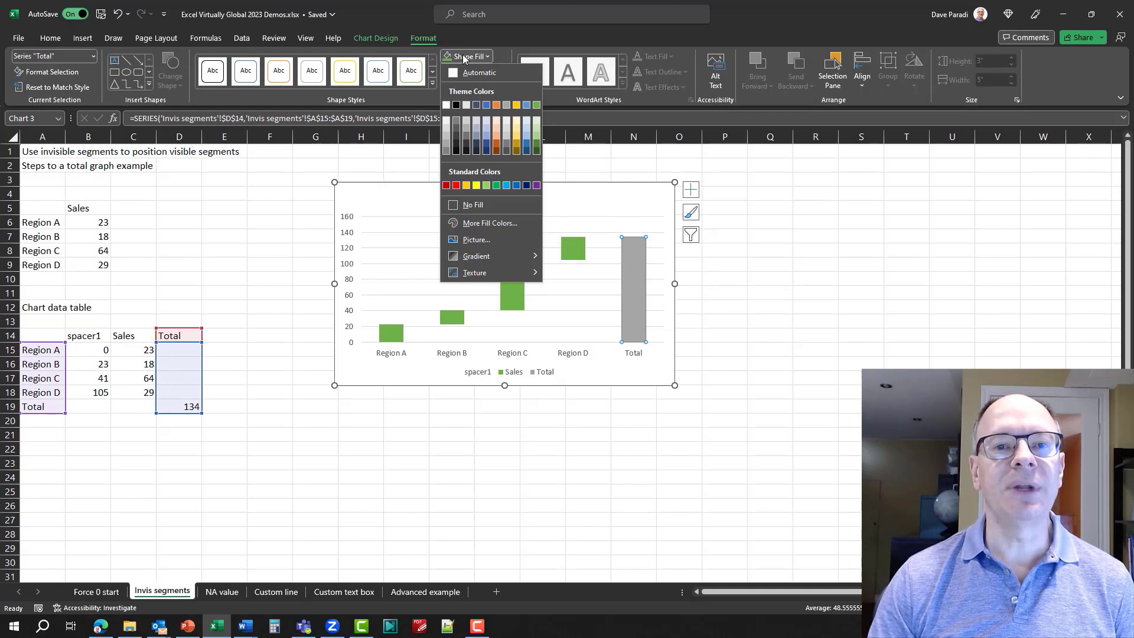
click(486, 105)
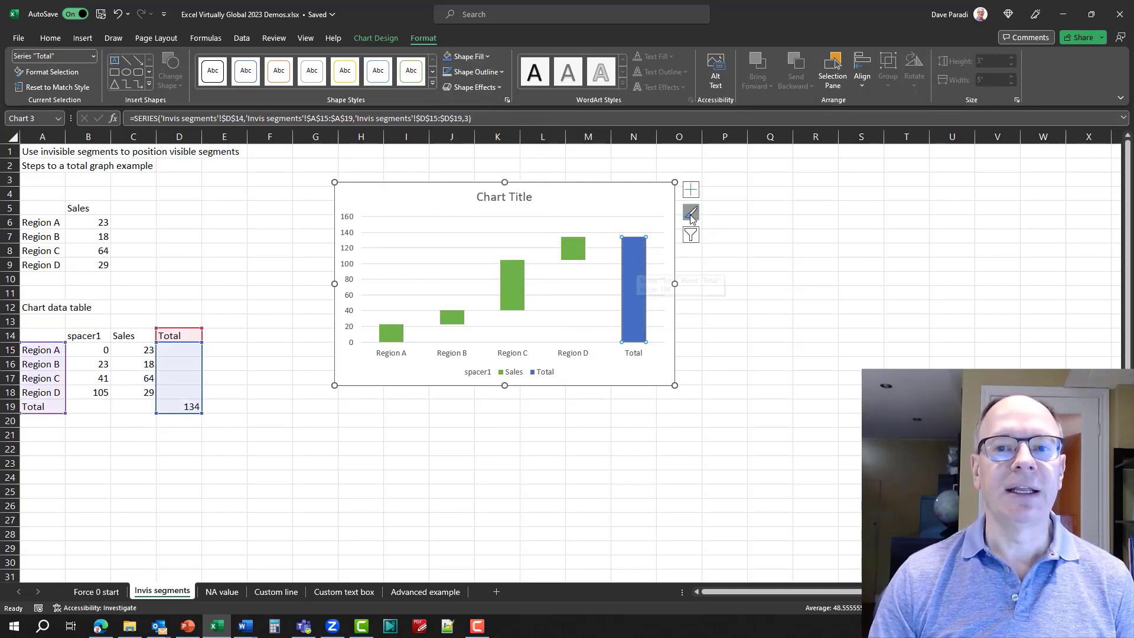
Remove the legend from the stacked column chart and select the chart area.
click(691, 190)
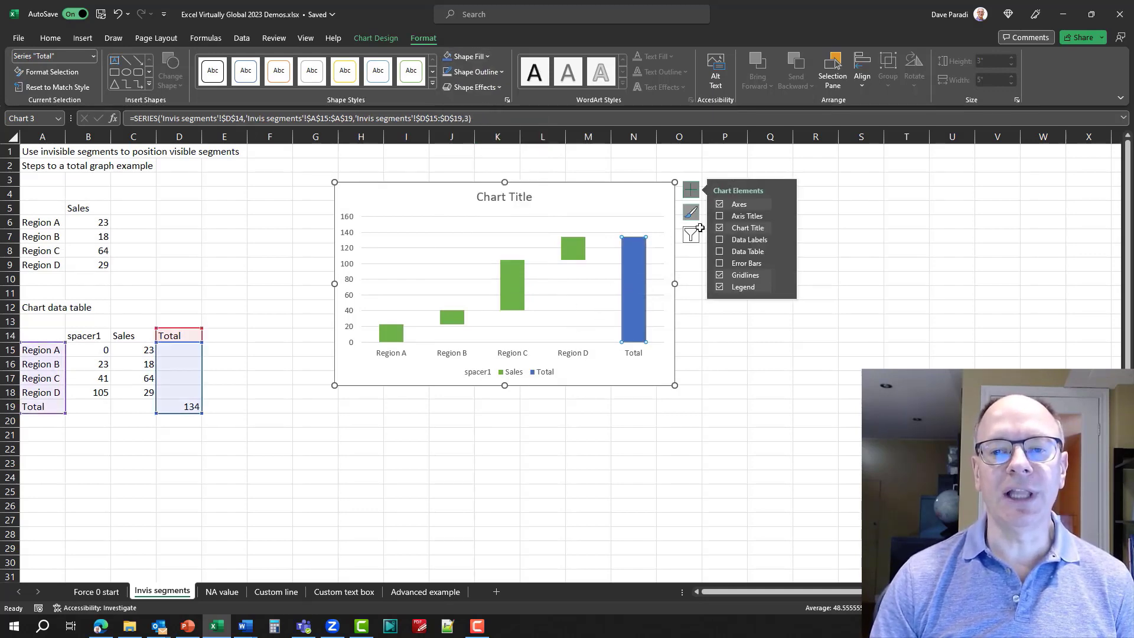
click(720, 288)
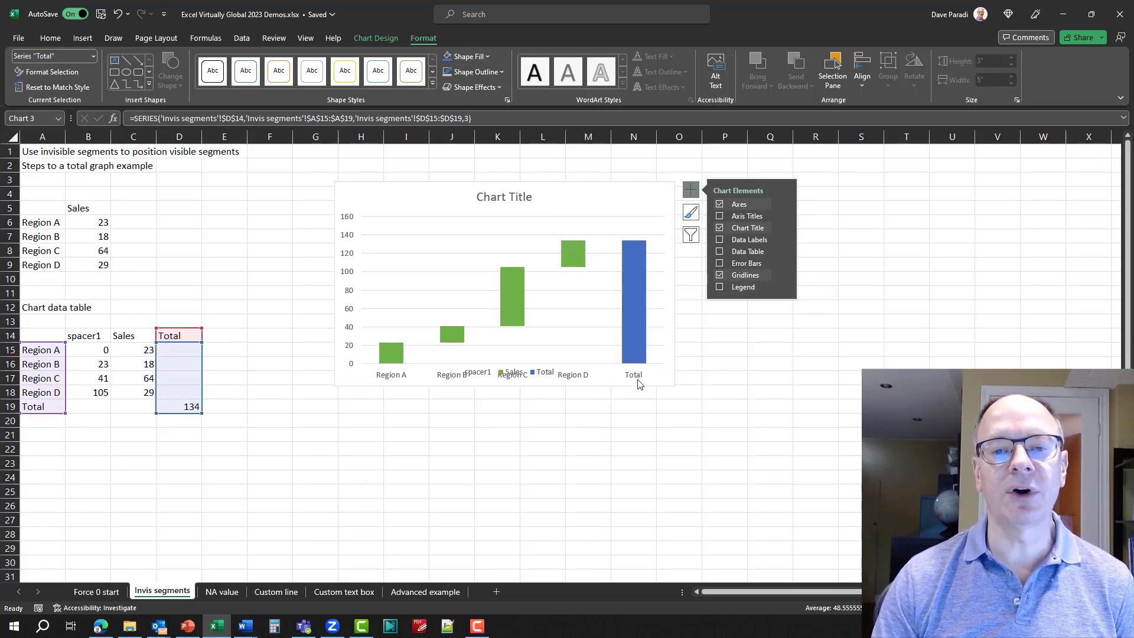
click(691, 192)
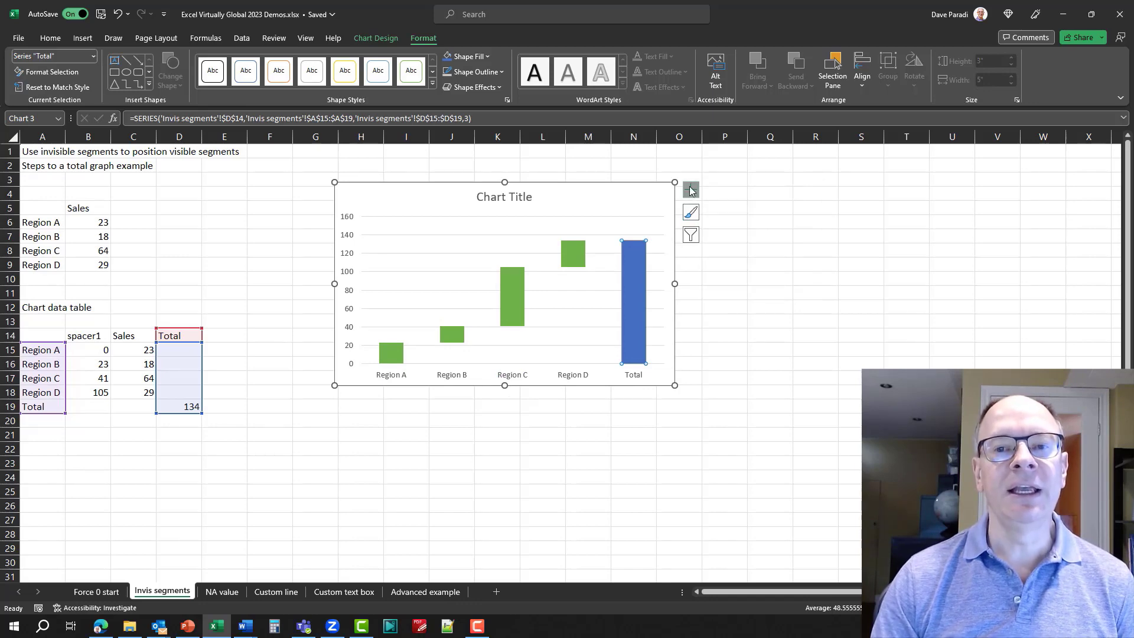
click(635, 183)
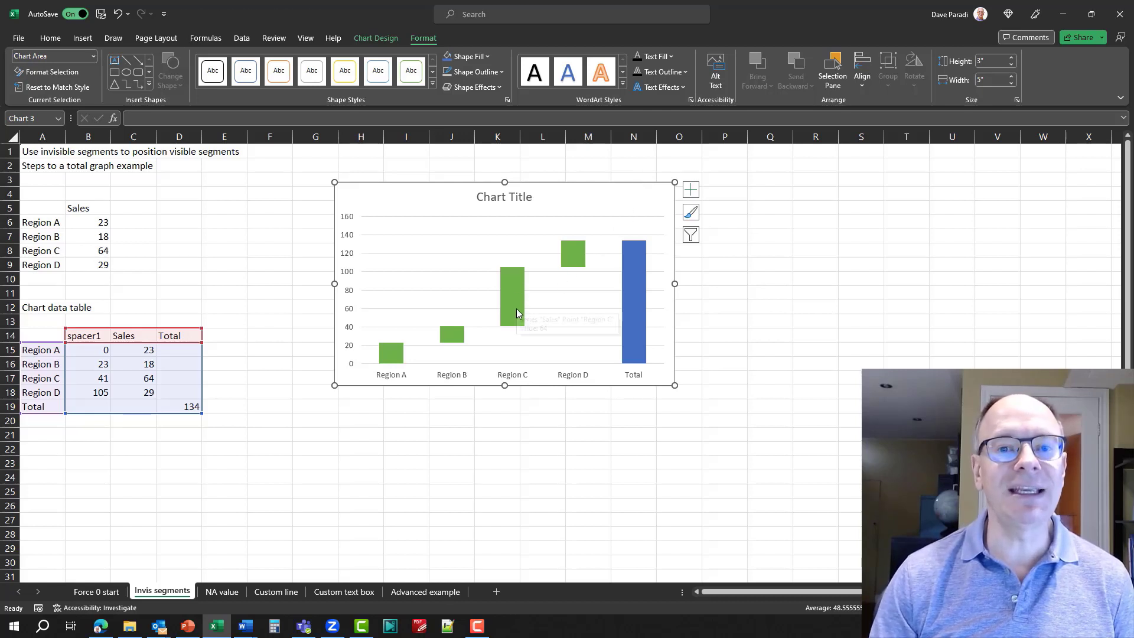
mouse_move(514, 313)
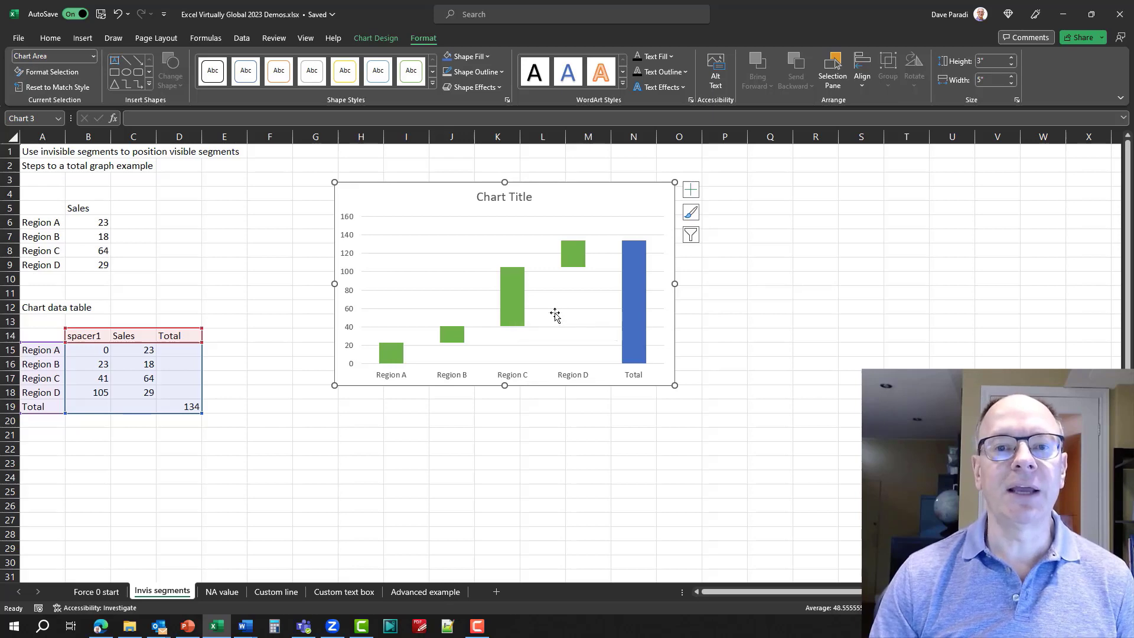
mouse_move(570, 310)
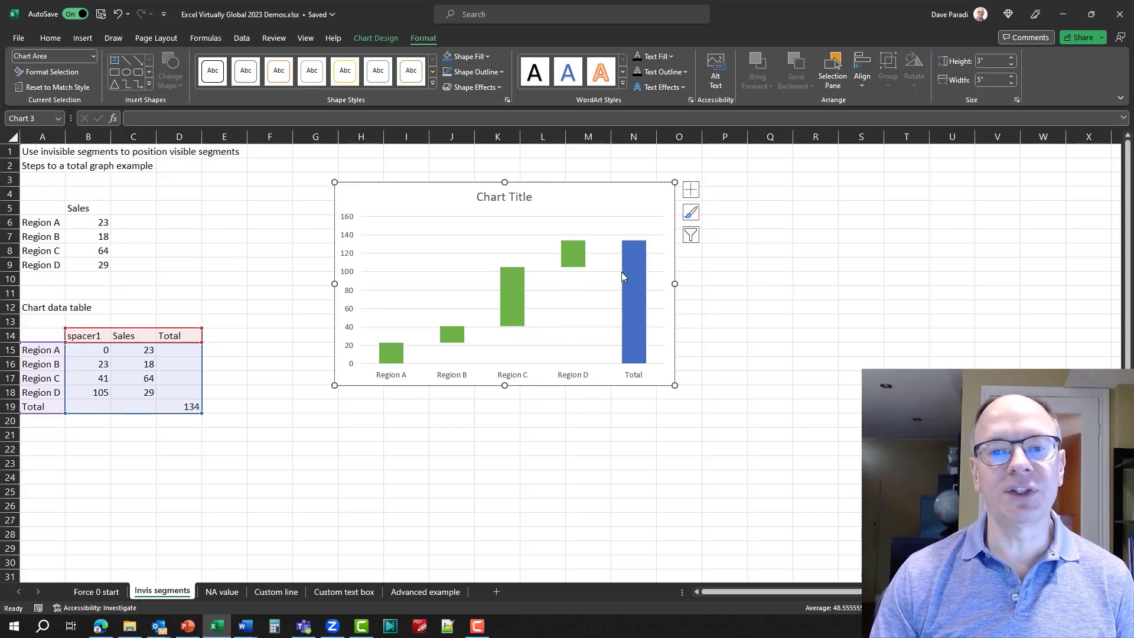
mouse_move(630, 316)
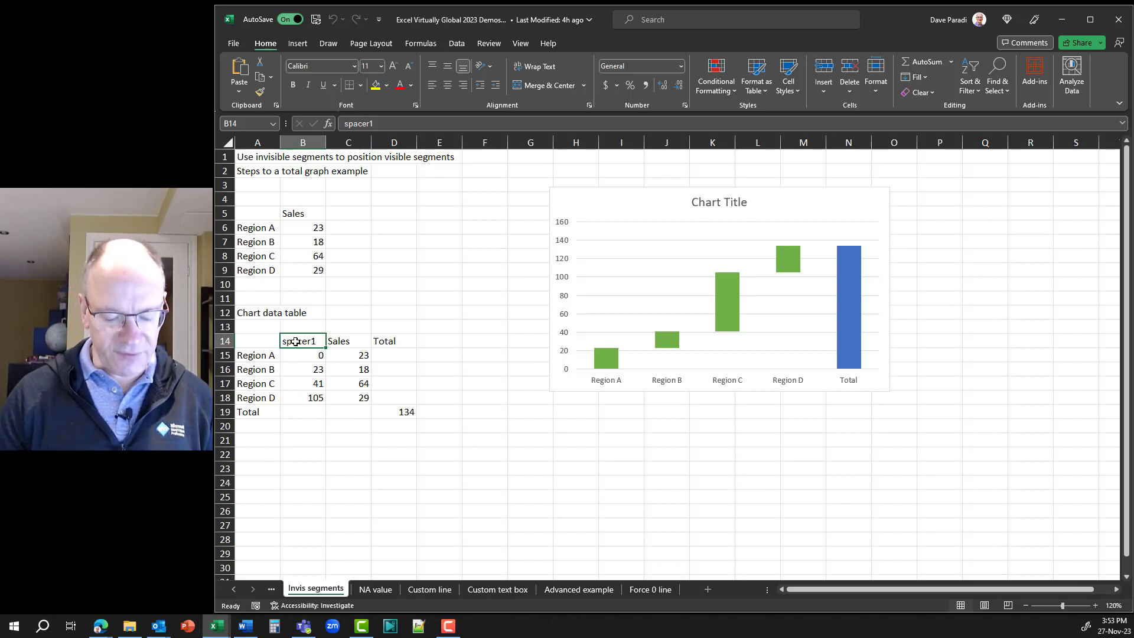
key(super+plus)
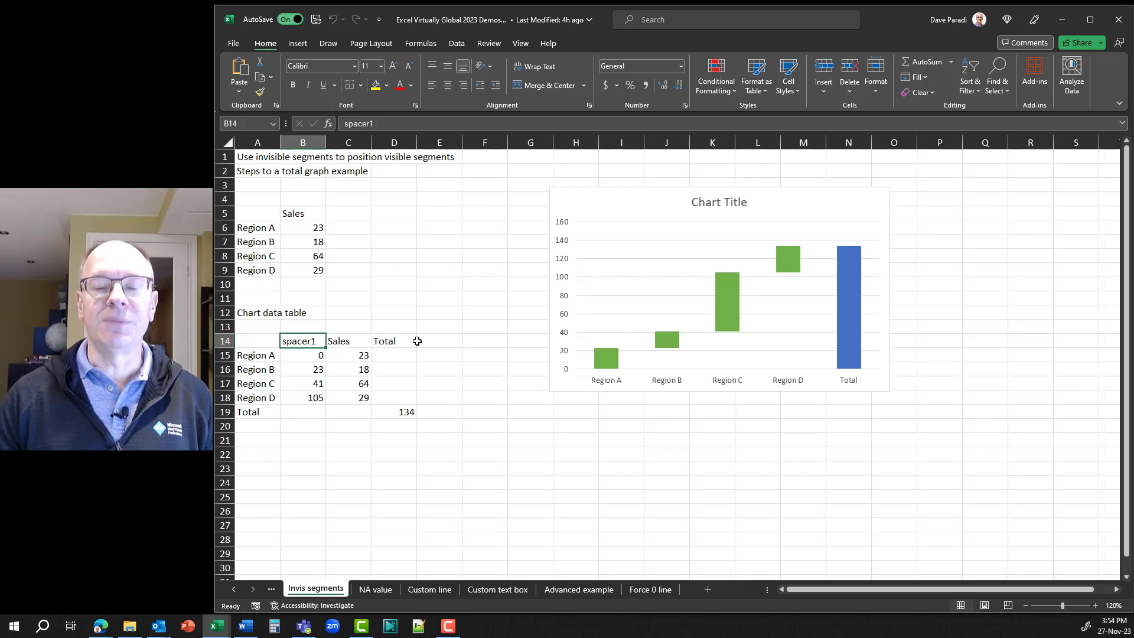
Switch to the web browser and view the example articles on P&L components, net income, diverging bar charts and the Makeover Monday Challenge.
key(alt+Tab)
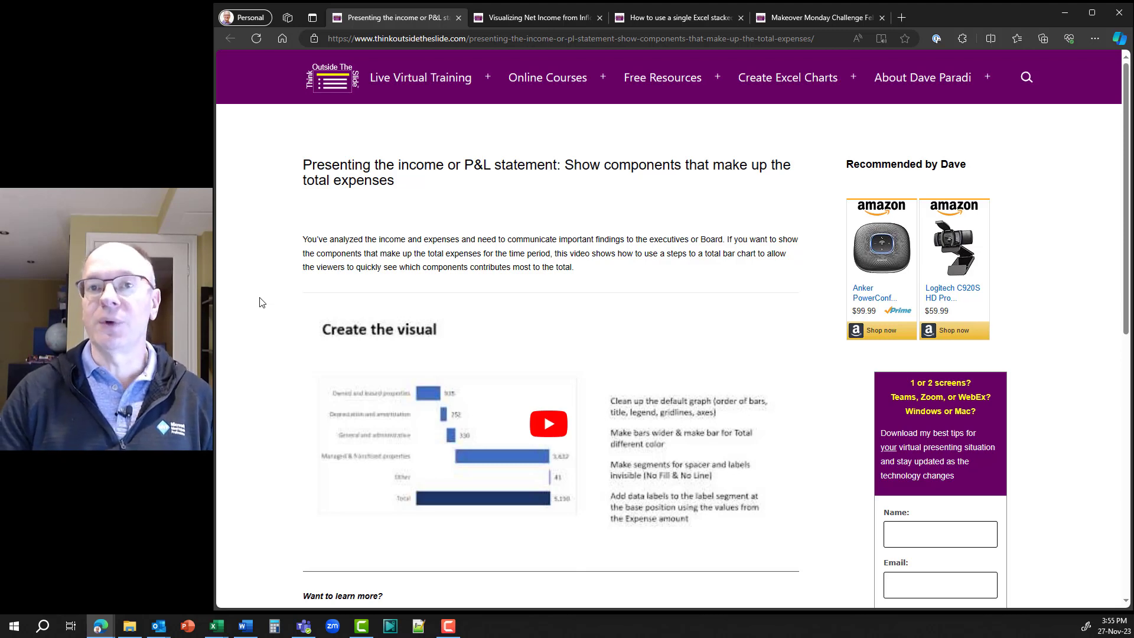
click(568, 18)
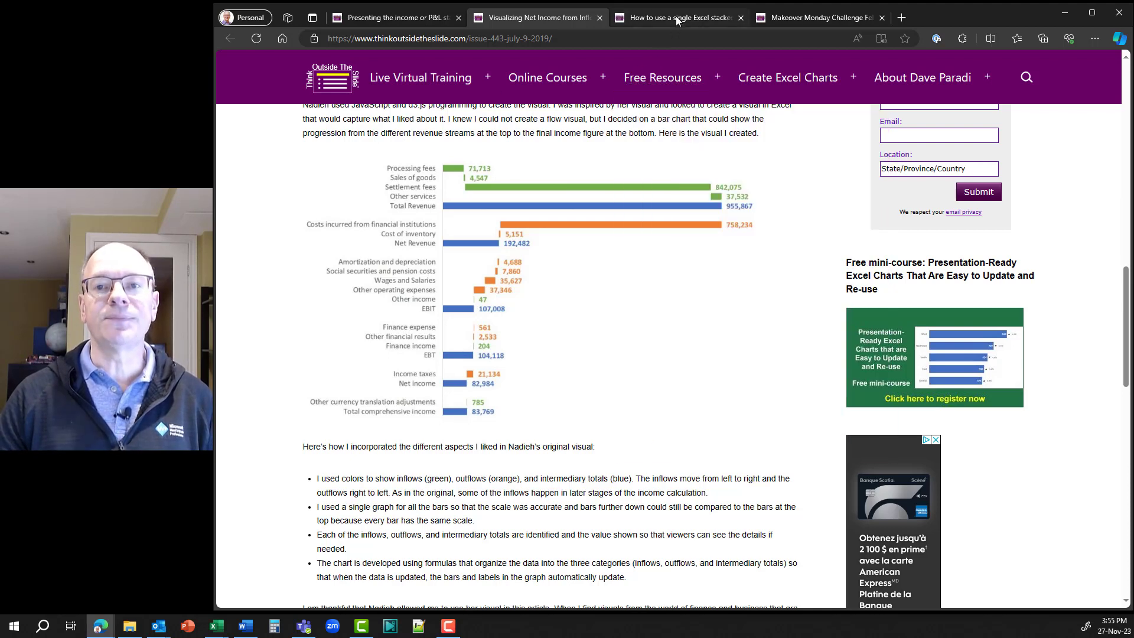
click(676, 17)
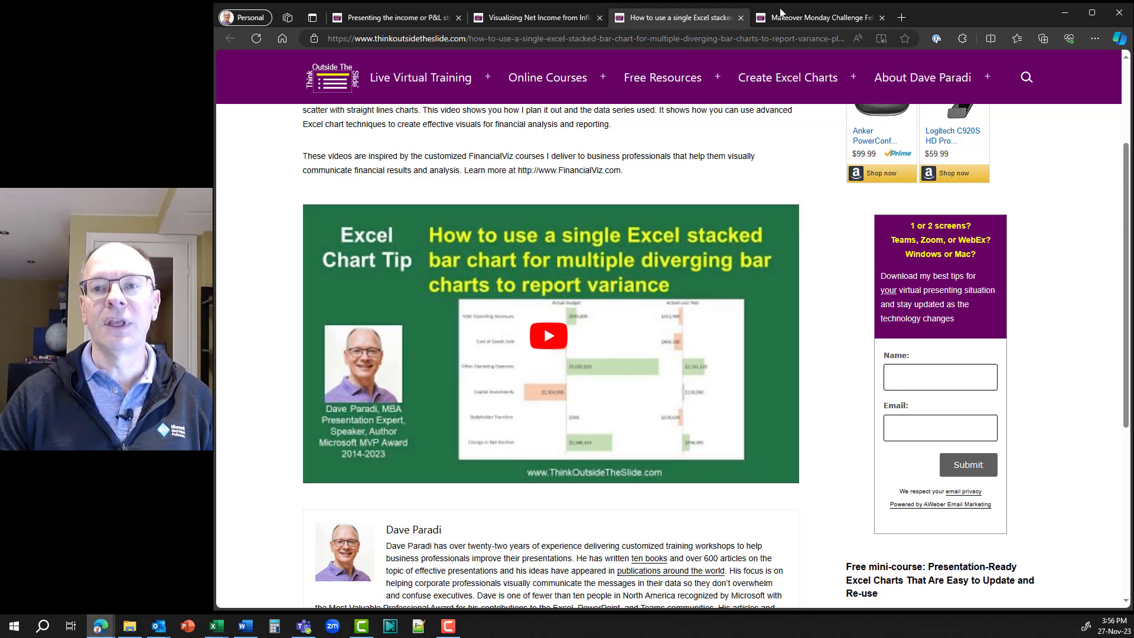
click(809, 17)
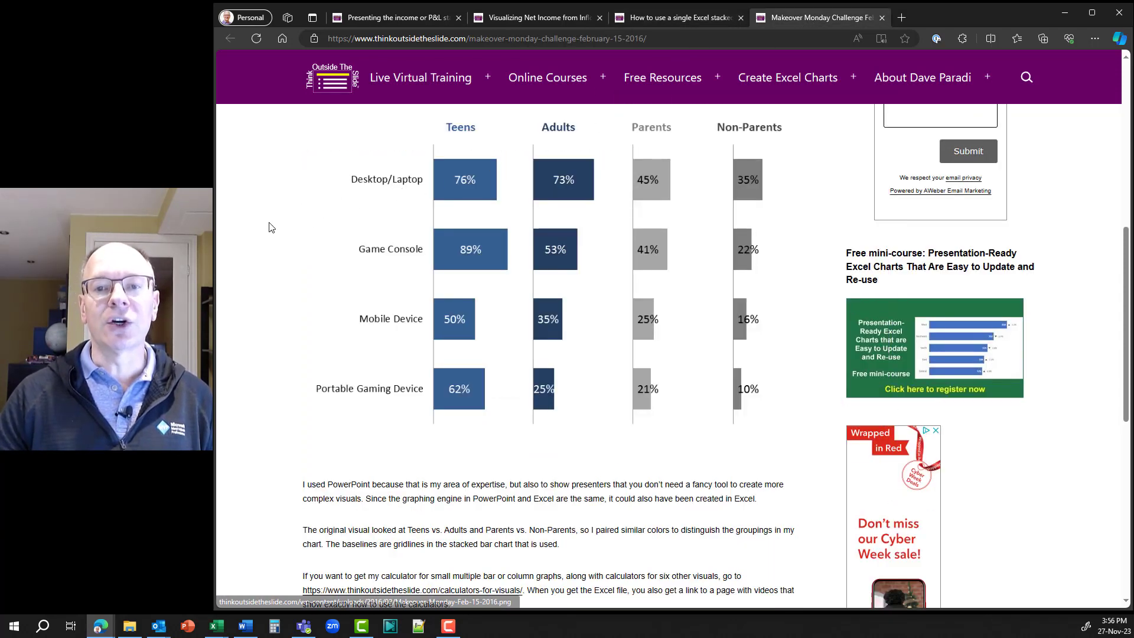